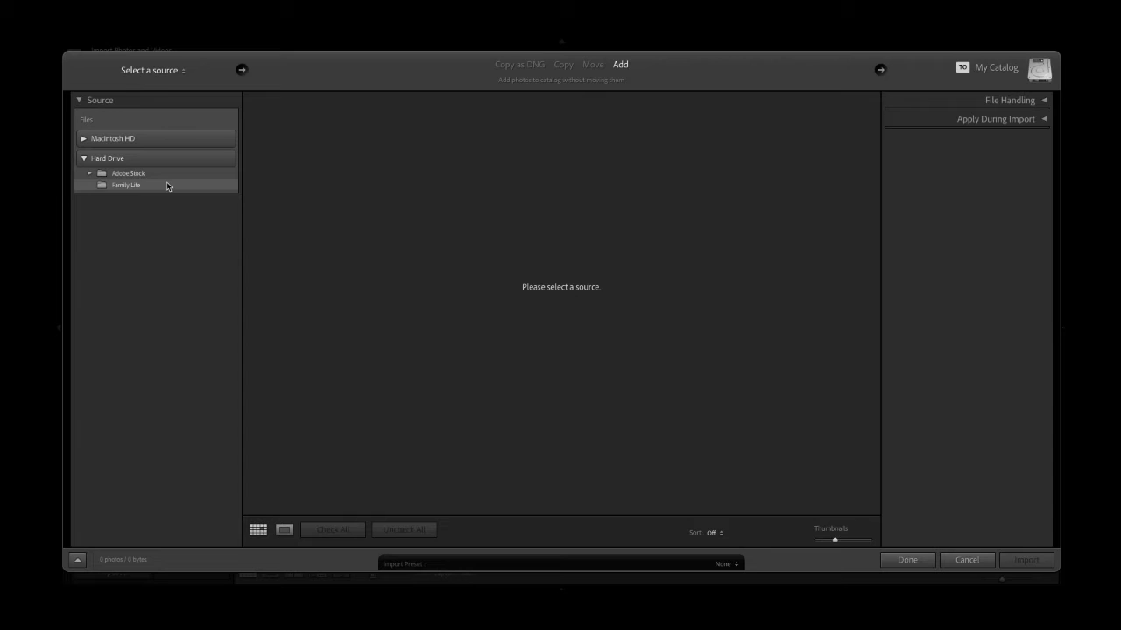
Step: Pick the Family Life folder as the import source and scroll through its 30 new photos
click(166, 182)
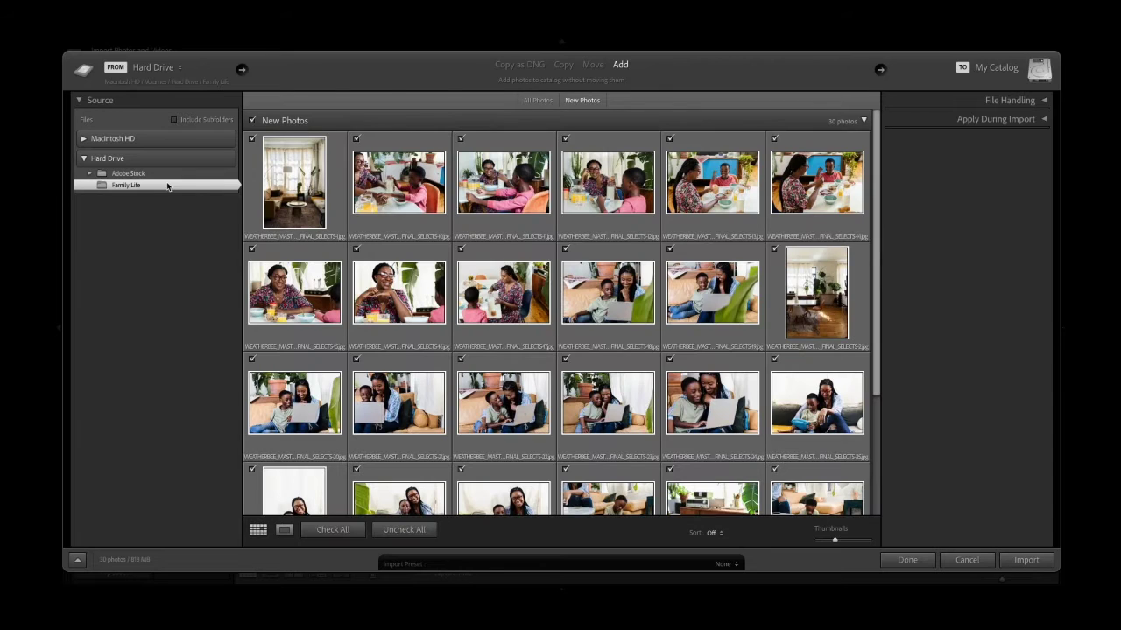
scroll(642, 316, down, 3)
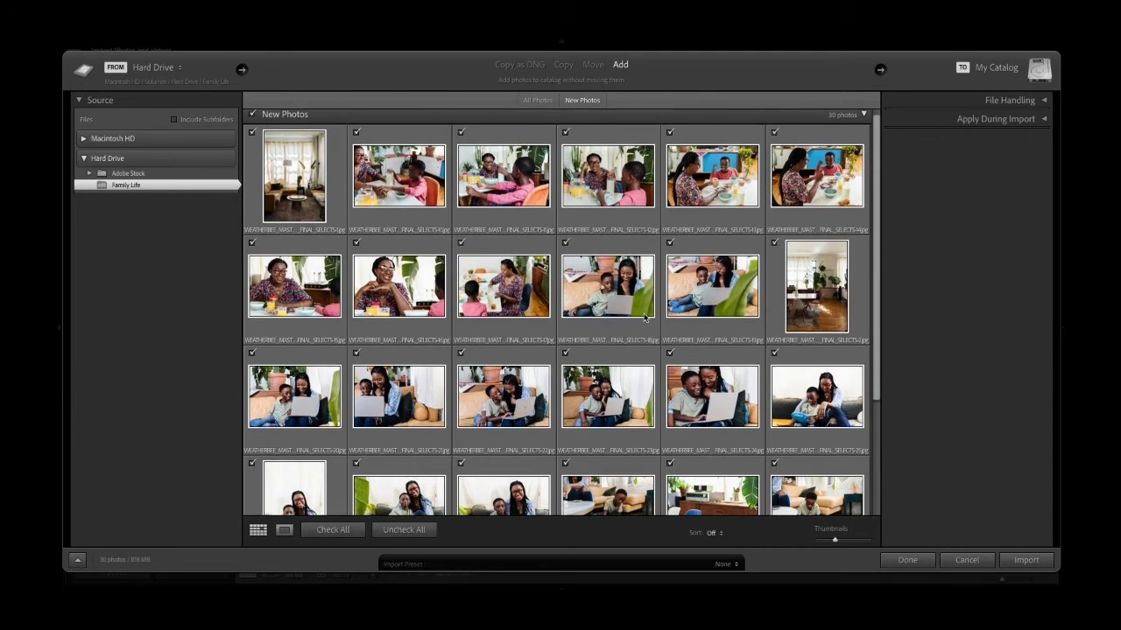
scroll(643, 317, down, 3)
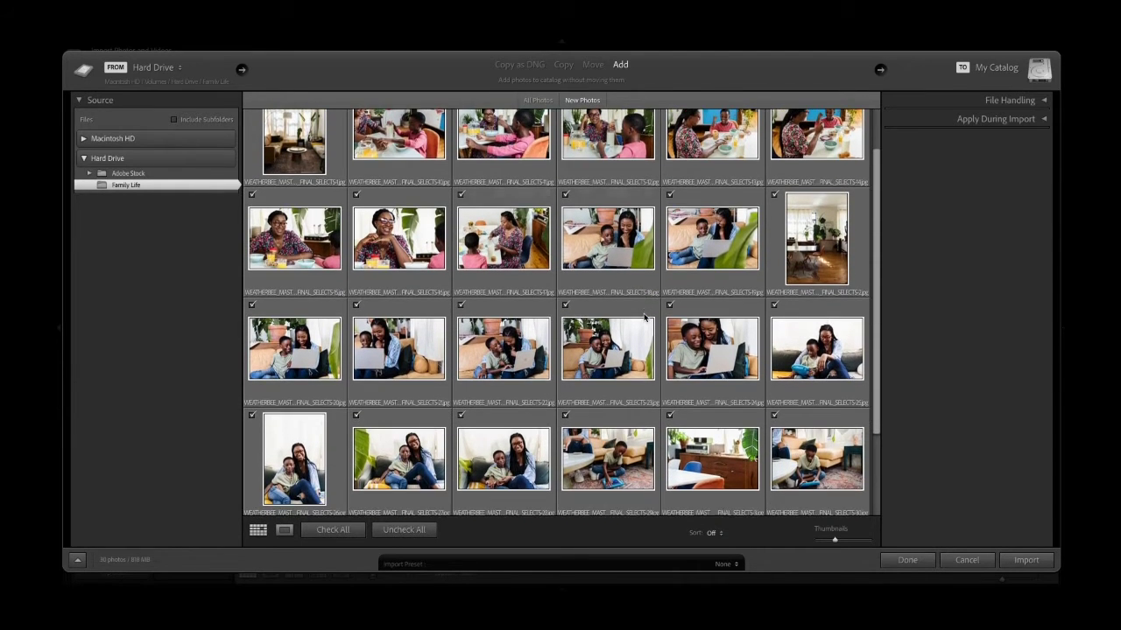
scroll(645, 317, down, 3)
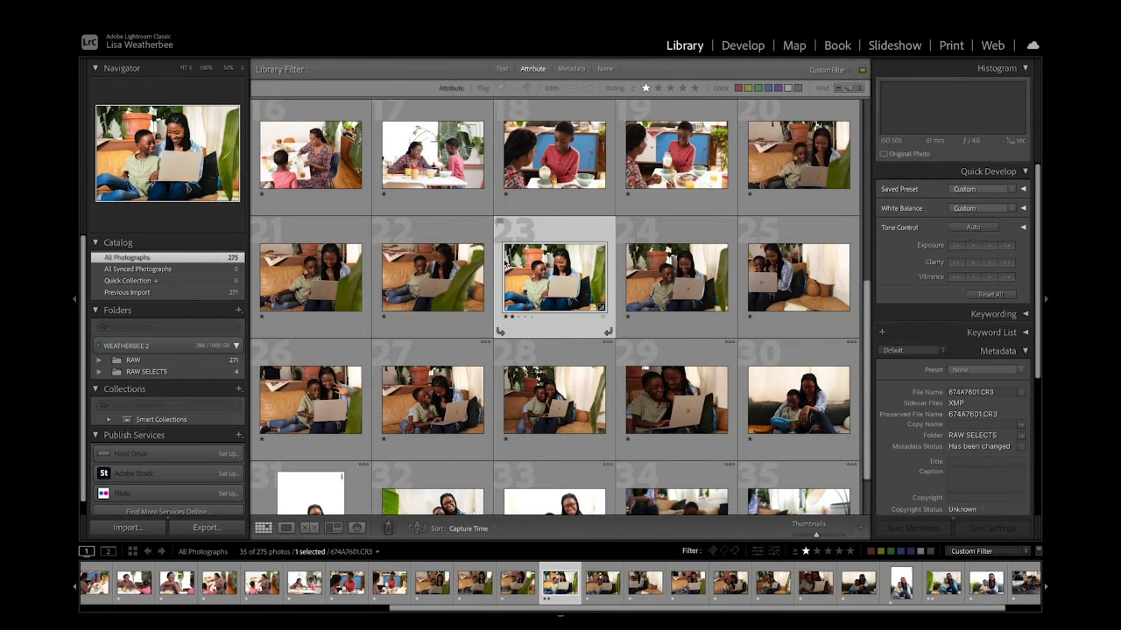
Step: Give the favourite breakfast photos a red label and filter the Library to red-labelled photos only
key(6)
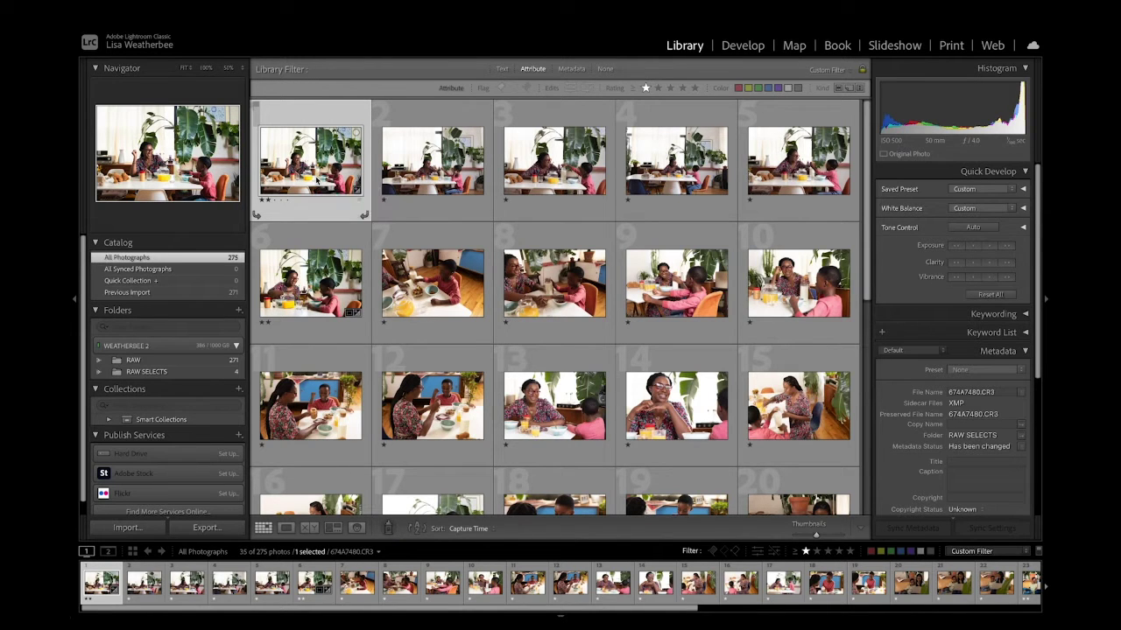
key(6)
scroll(450, 271, down, 1)
click(738, 87)
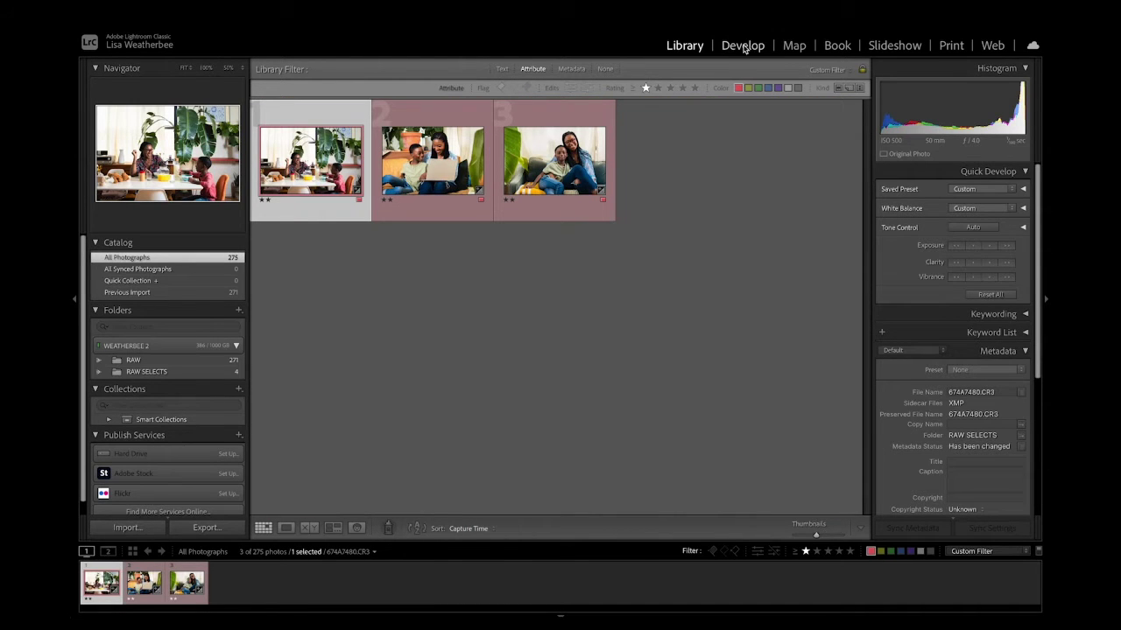
Step: In Develop, apply the BASIC user preset (Auto white balance, −28 highlights) and review the panels
click(742, 45)
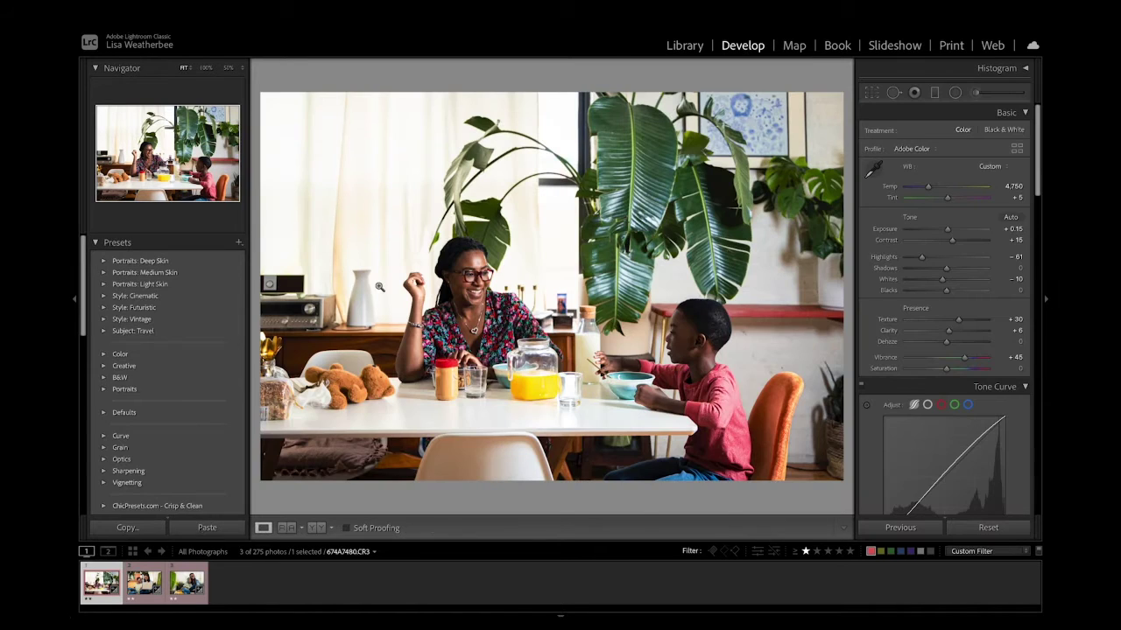
scroll(157, 350, down, 5)
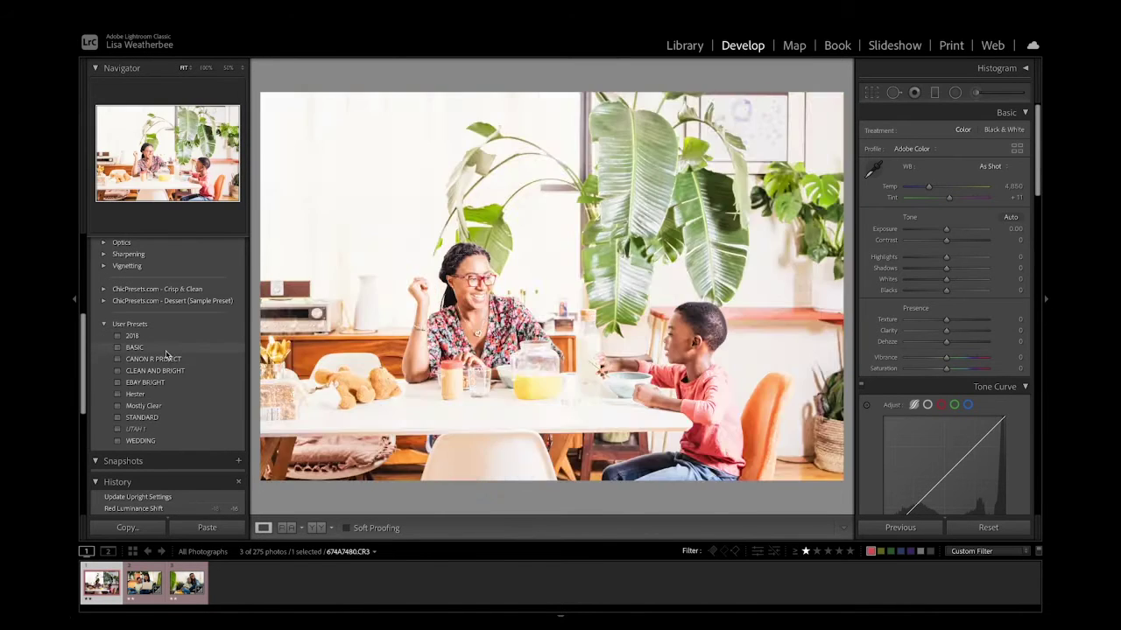
click(166, 349)
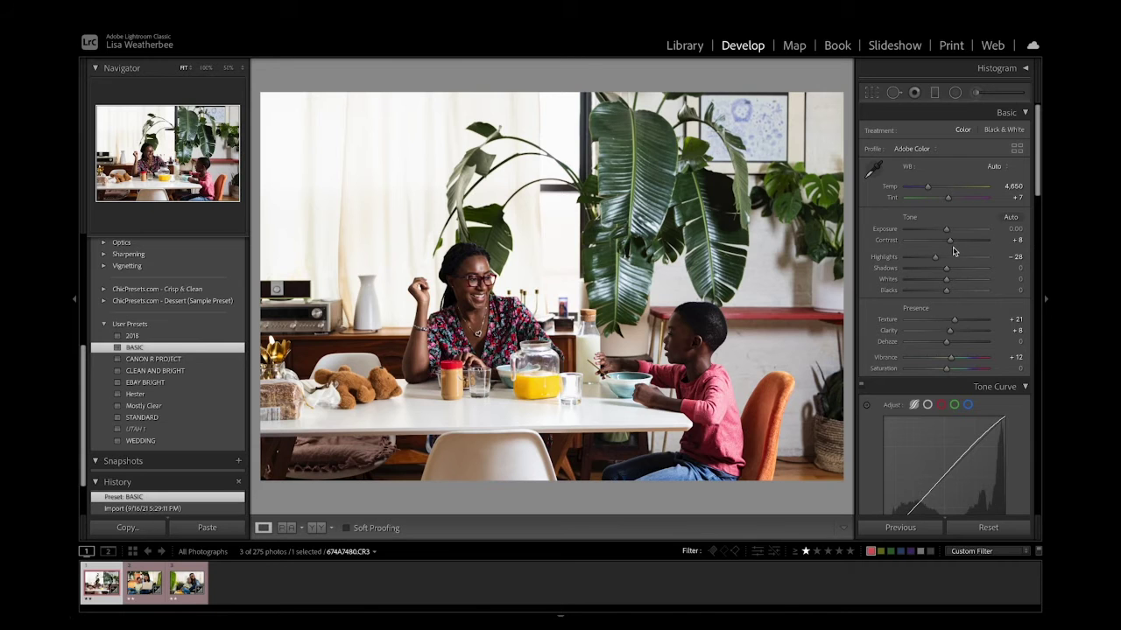
scroll(960, 320, down, 1)
scroll(961, 321, down, 10)
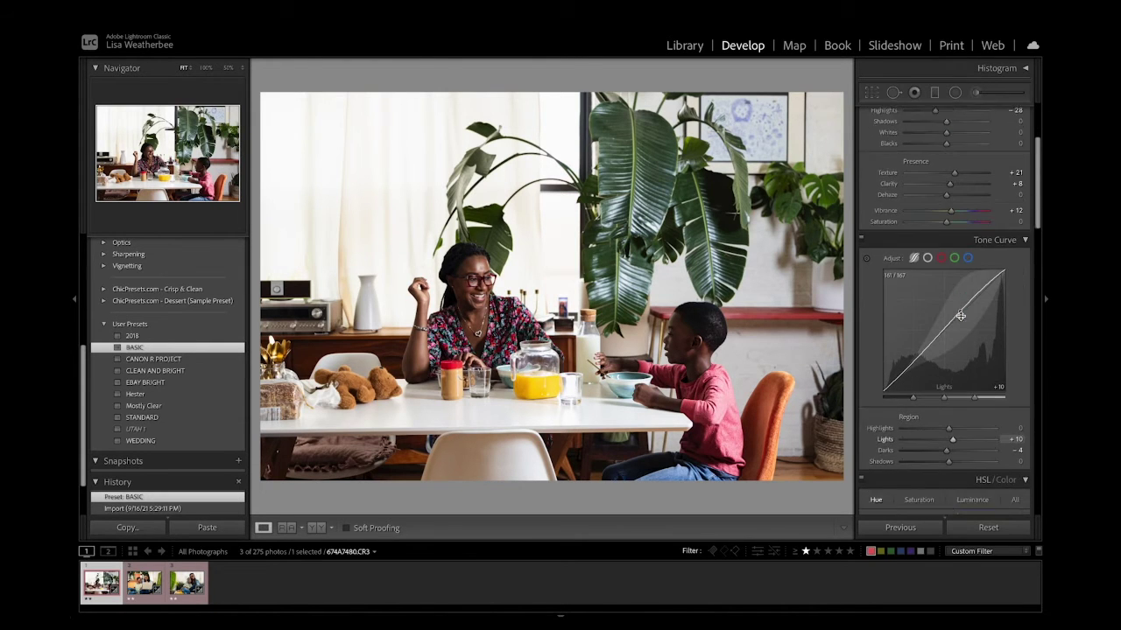
scroll(960, 320, down, 7)
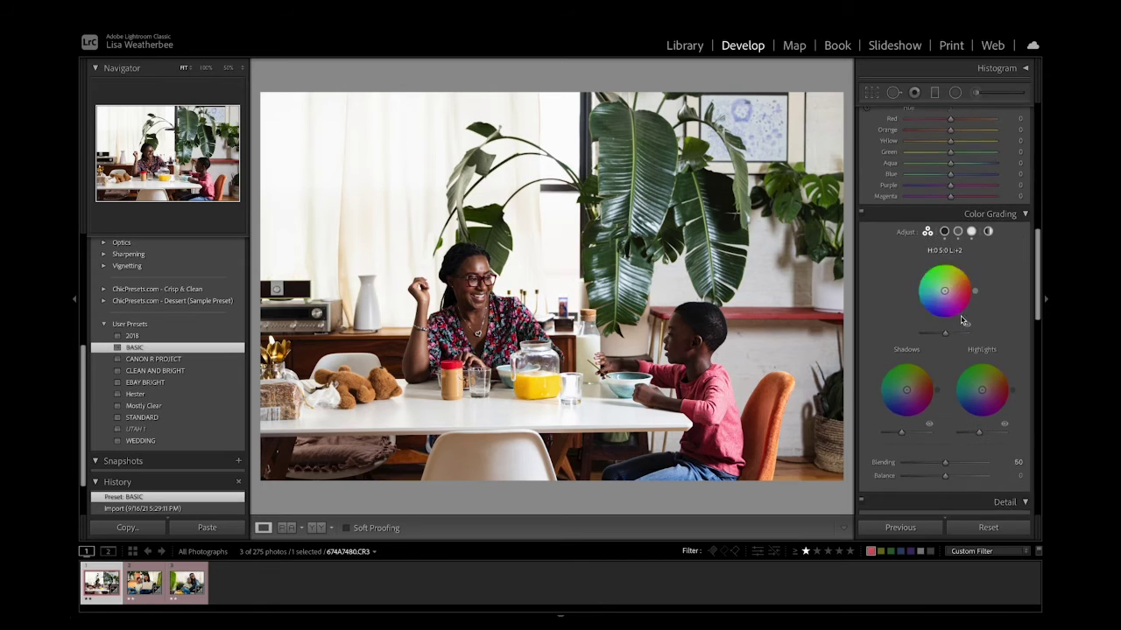
scroll(960, 321, down, 5)
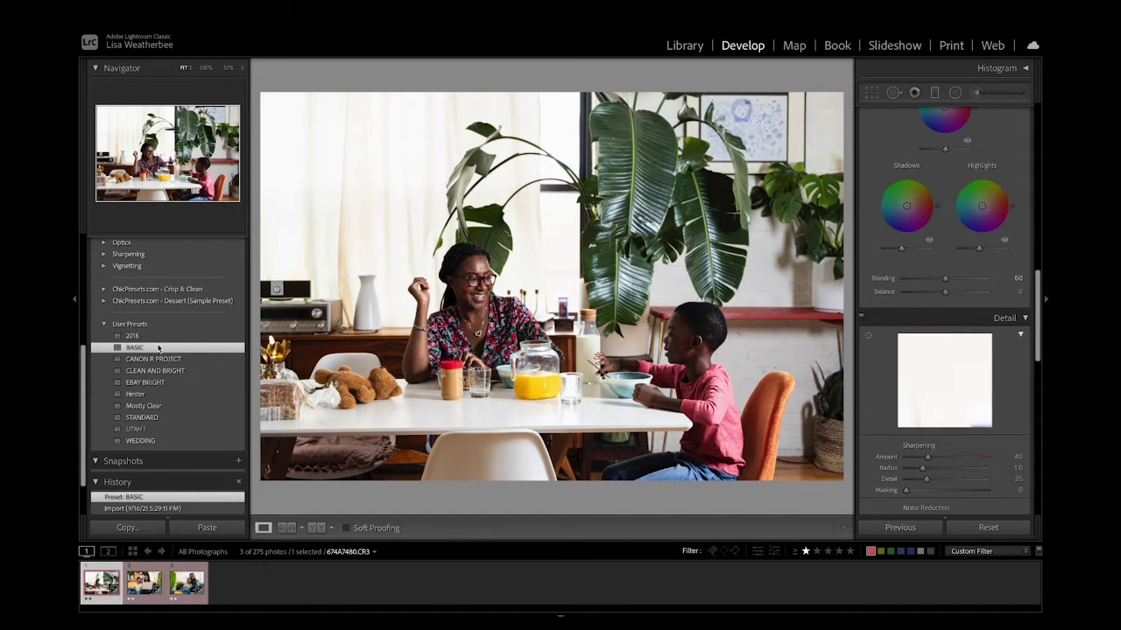
scroll(158, 347, up, 10)
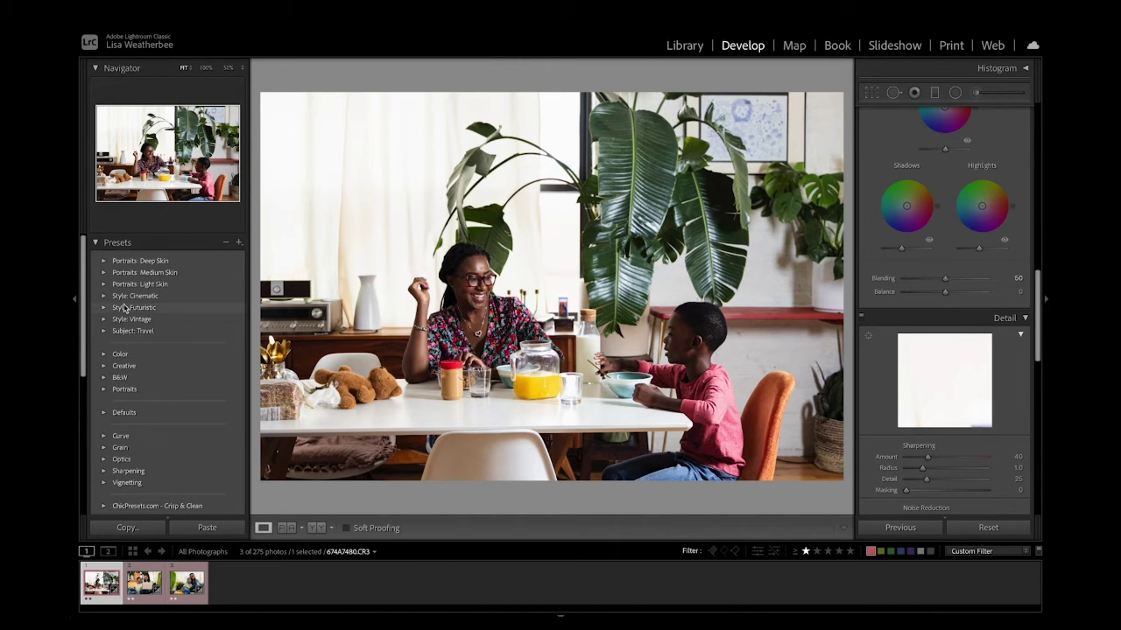
Step: Apply Portraits: Deep Skin PD02 Red, then inspect faces at 50% zoom before returning to Fit
click(105, 264)
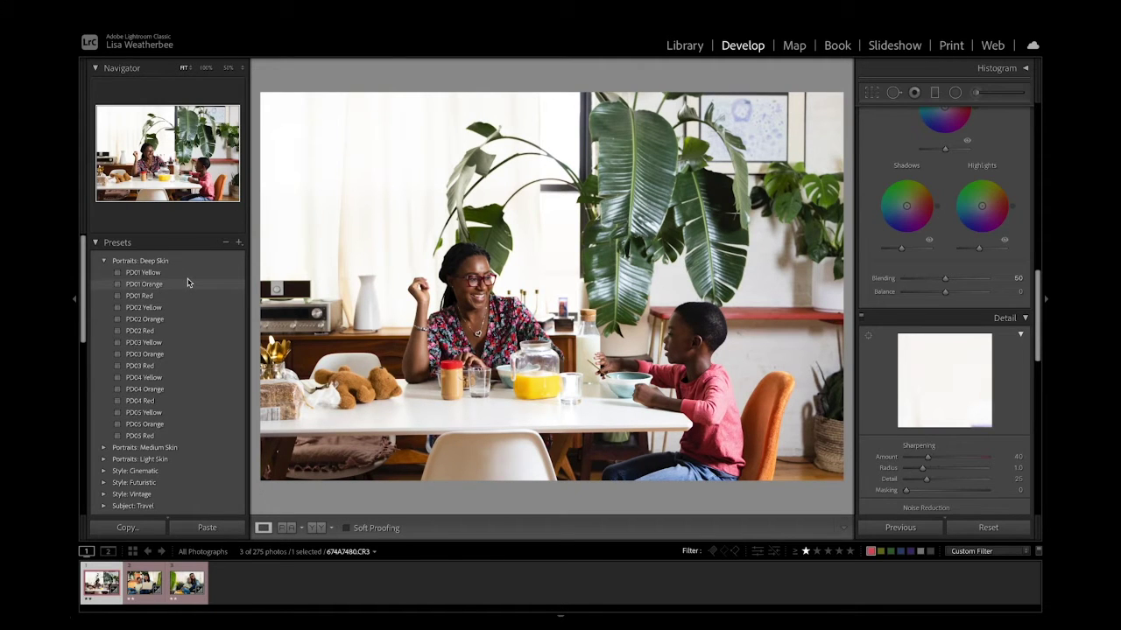
click(183, 332)
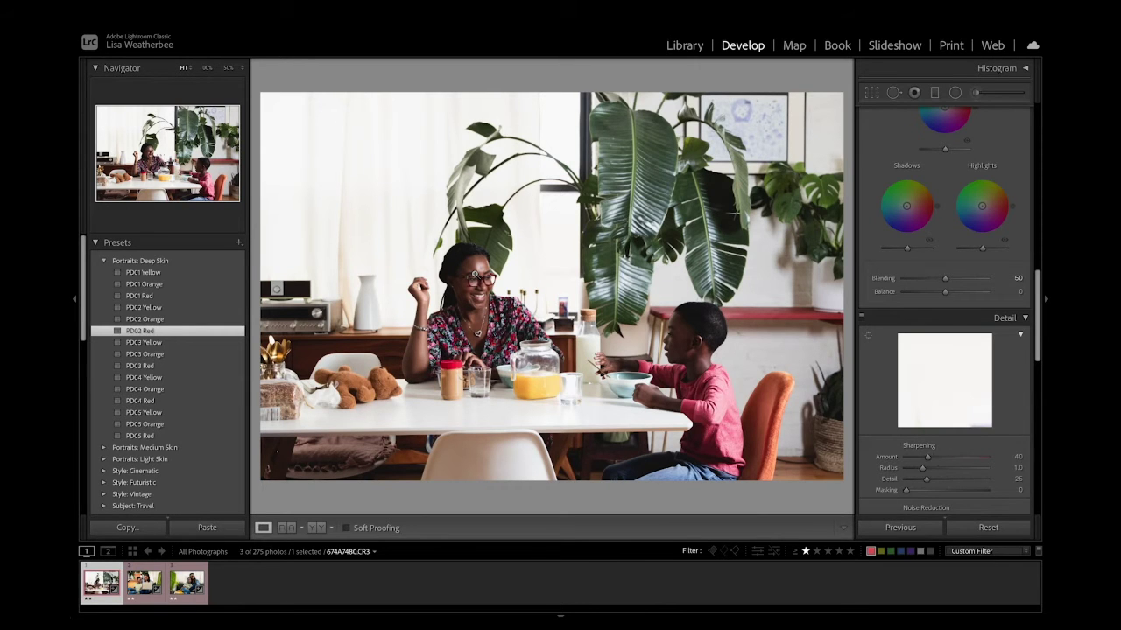
click(482, 277)
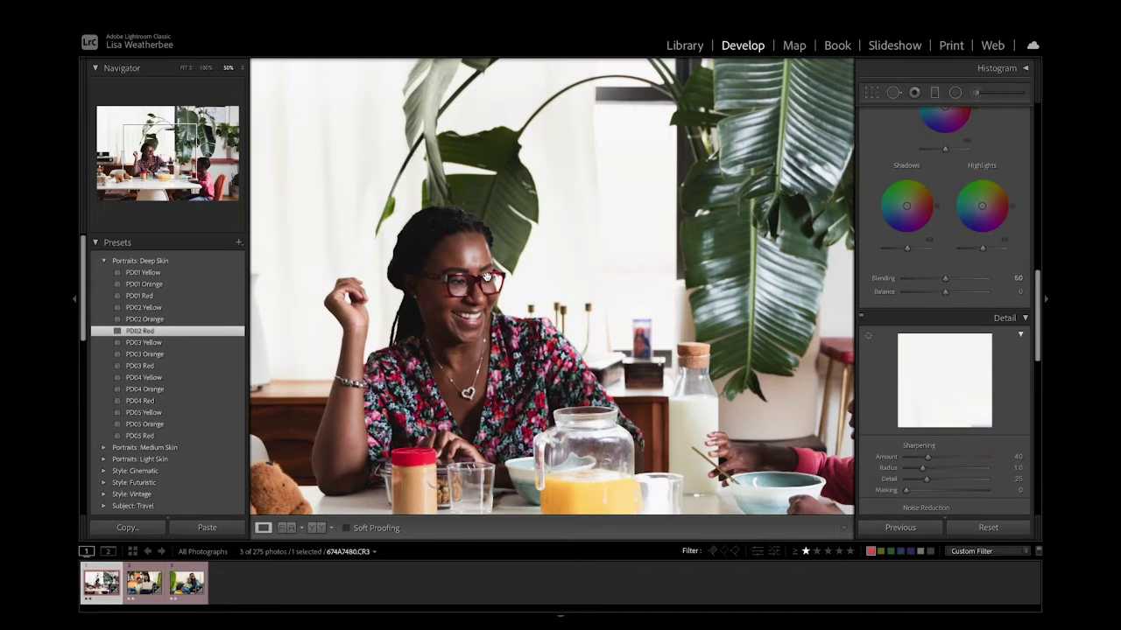
drag(574, 334, 461, 187)
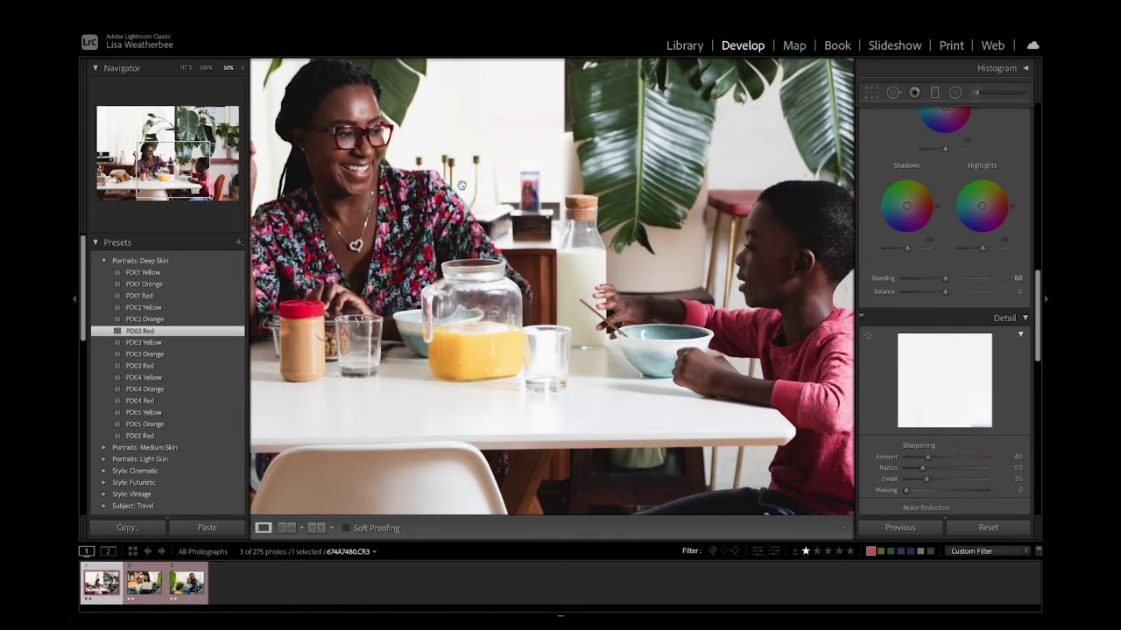
click(462, 186)
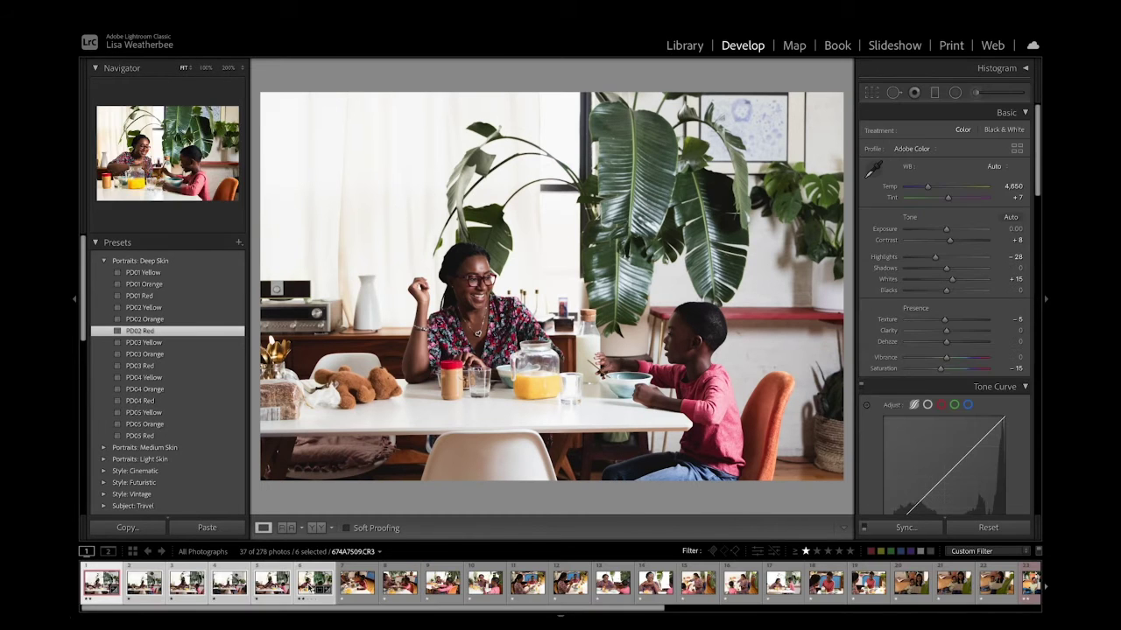
Step: Synchronize the edited photo's settings to the selected photos and check the next photos
click(906, 527)
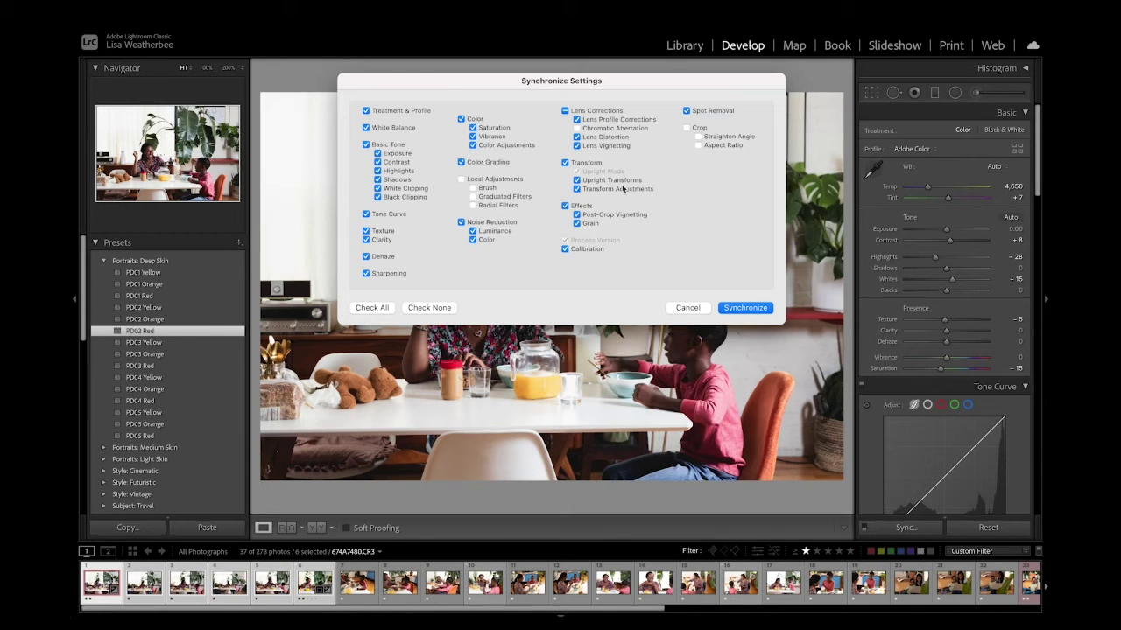
click(736, 307)
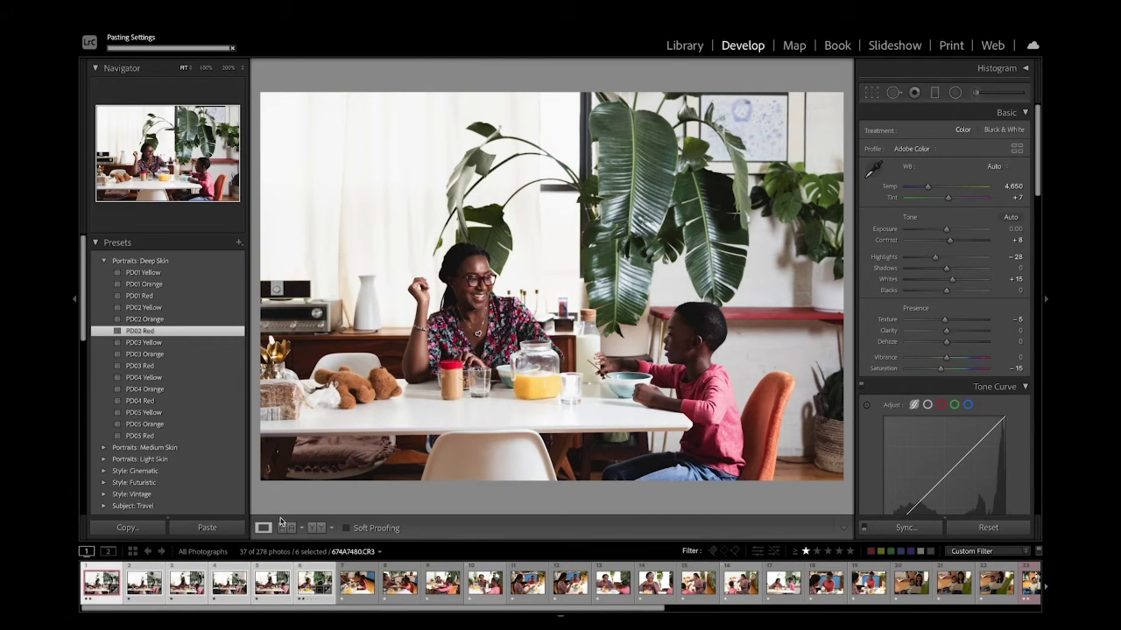
click(144, 578)
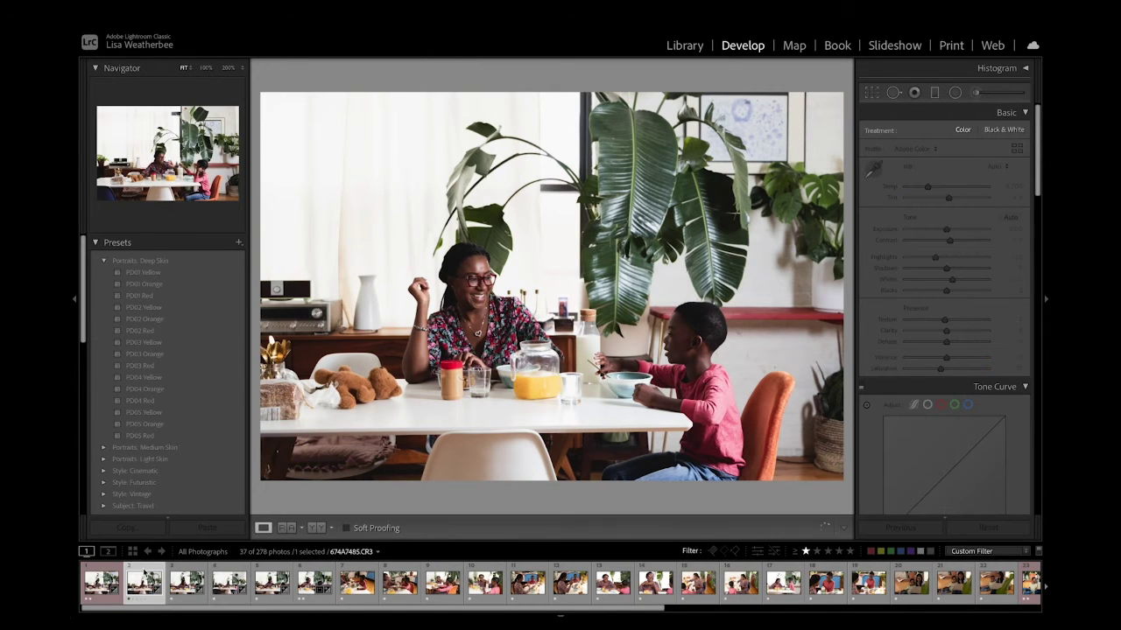
key(Right)
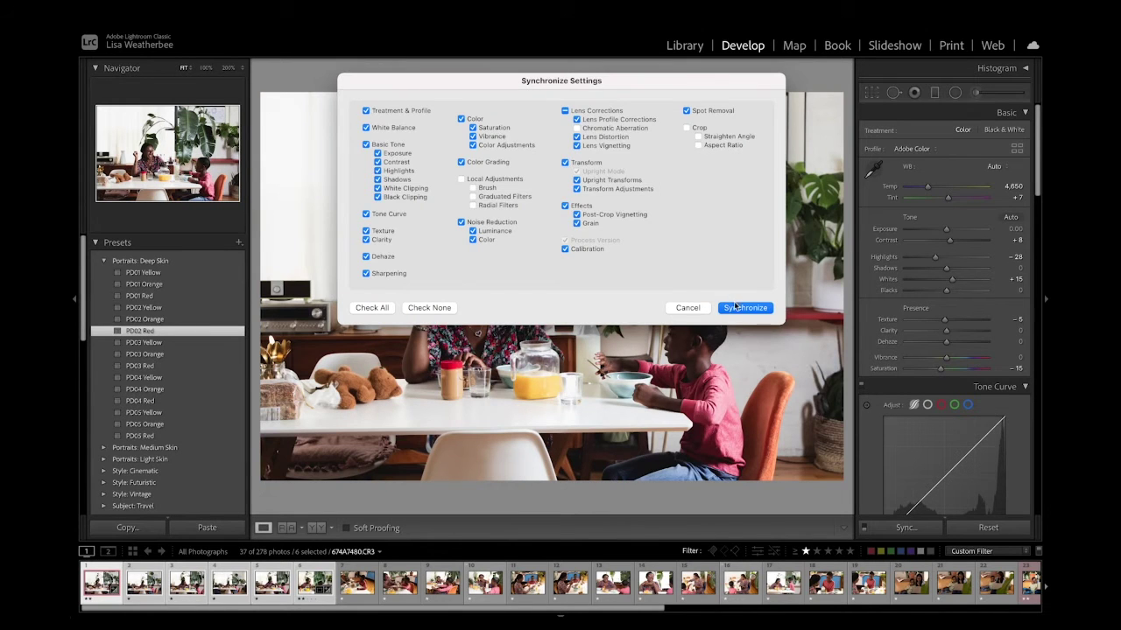
click(744, 307)
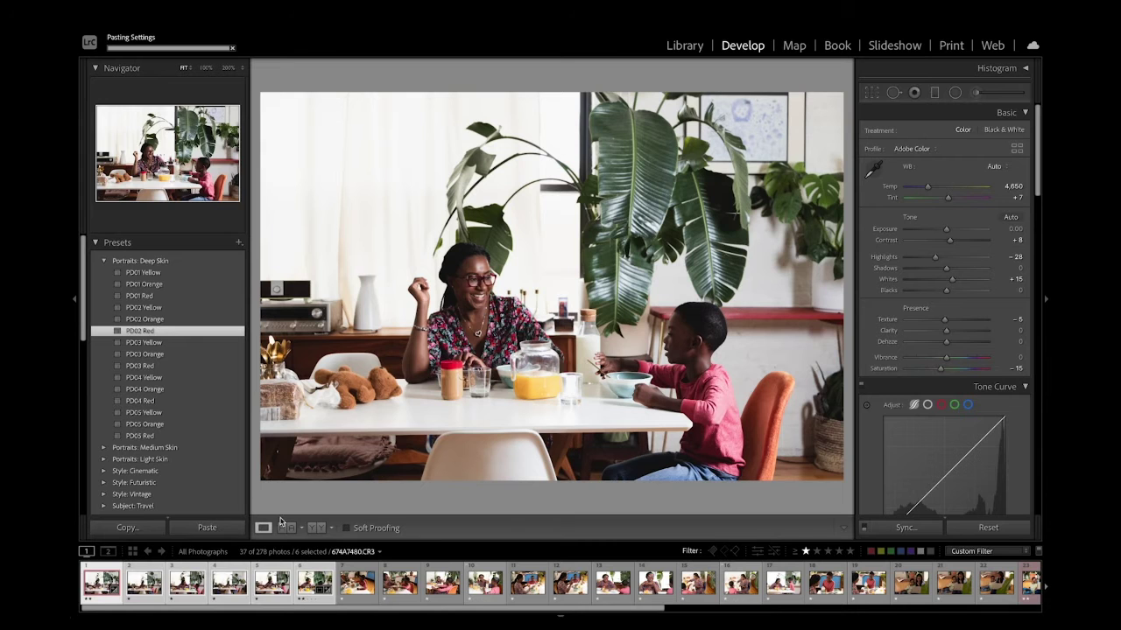
click(144, 577)
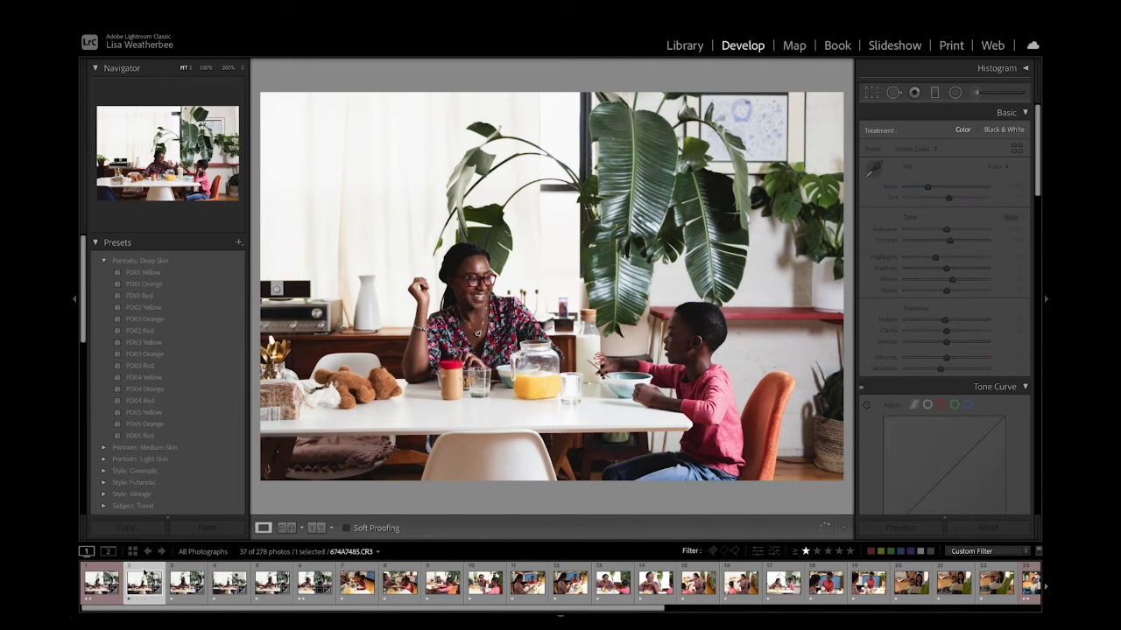
key(Right)
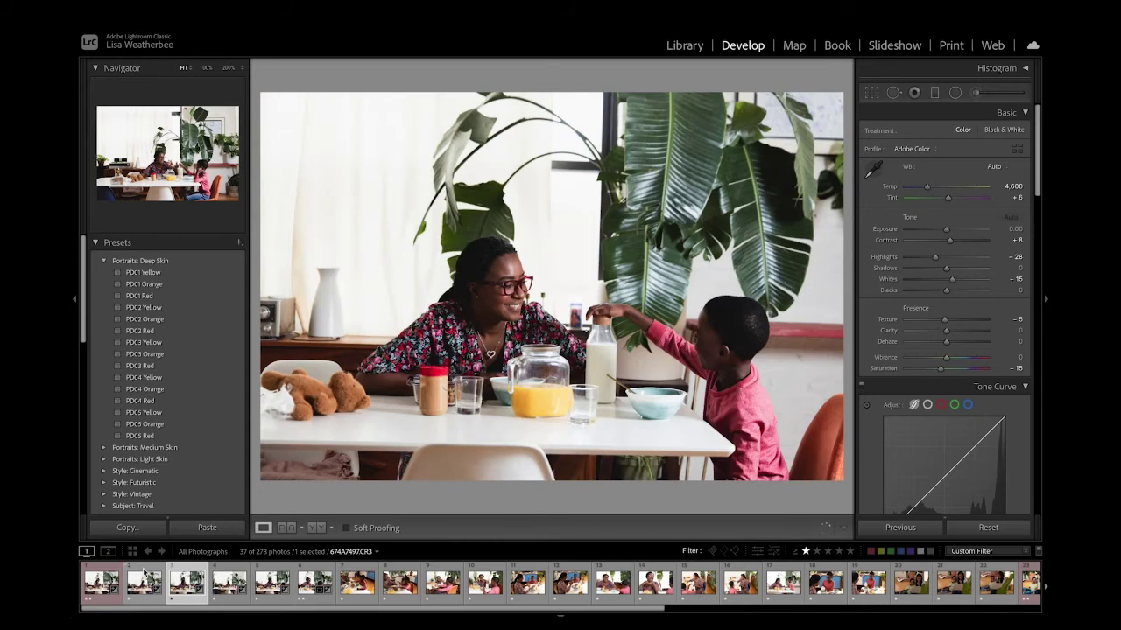
Step: Re-sync the settings across all six photos and step through photos two to four
click(904, 528)
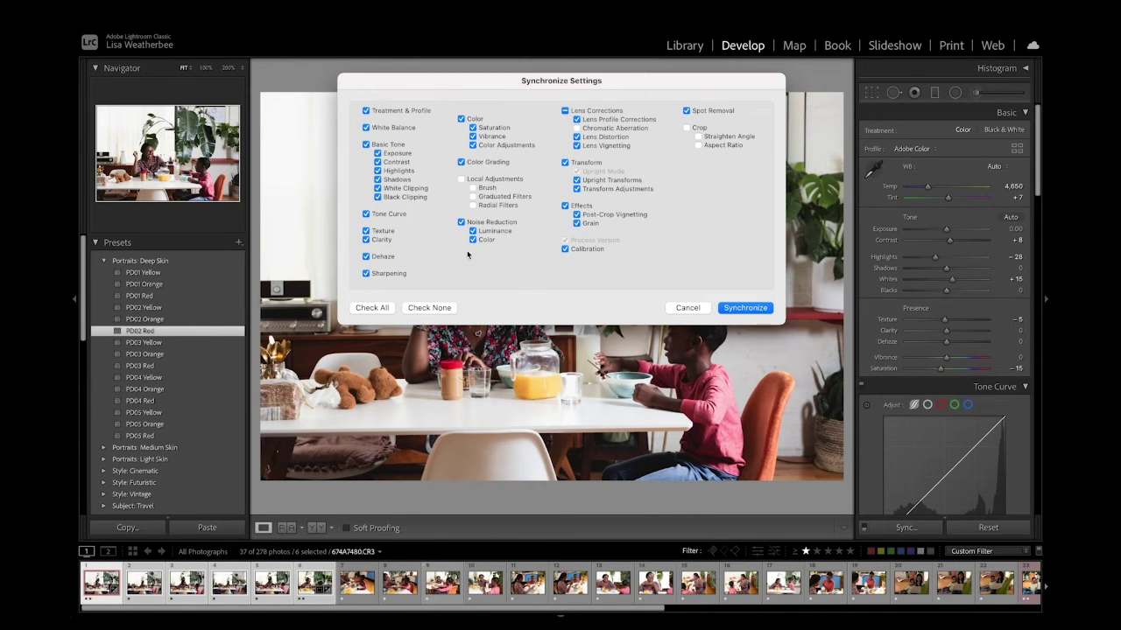
click(735, 309)
click(144, 578)
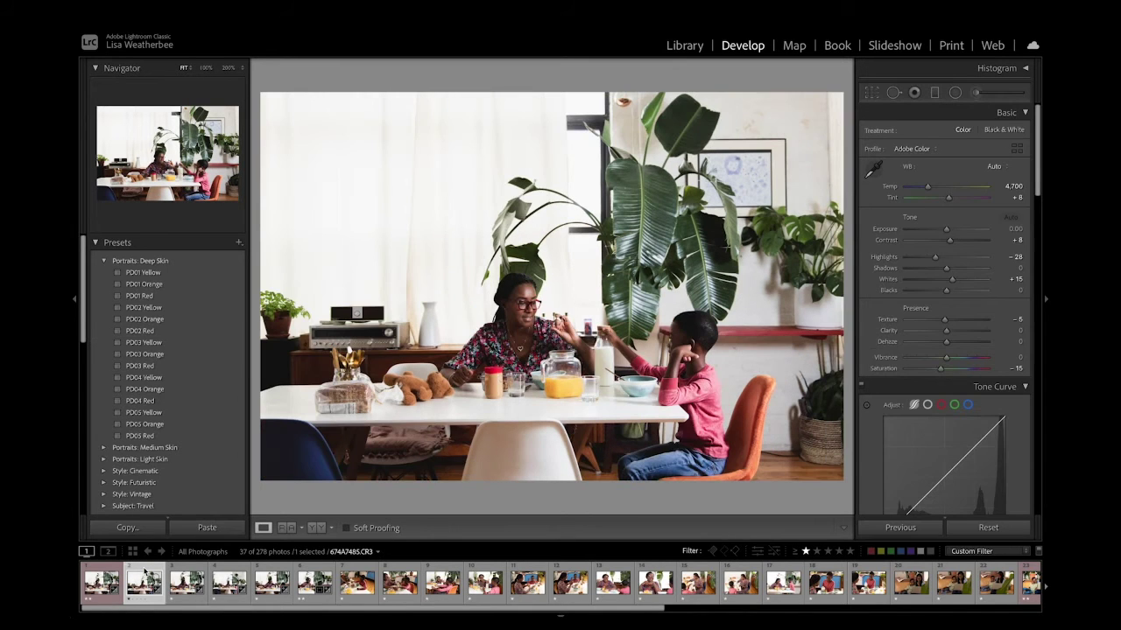
key(Right)
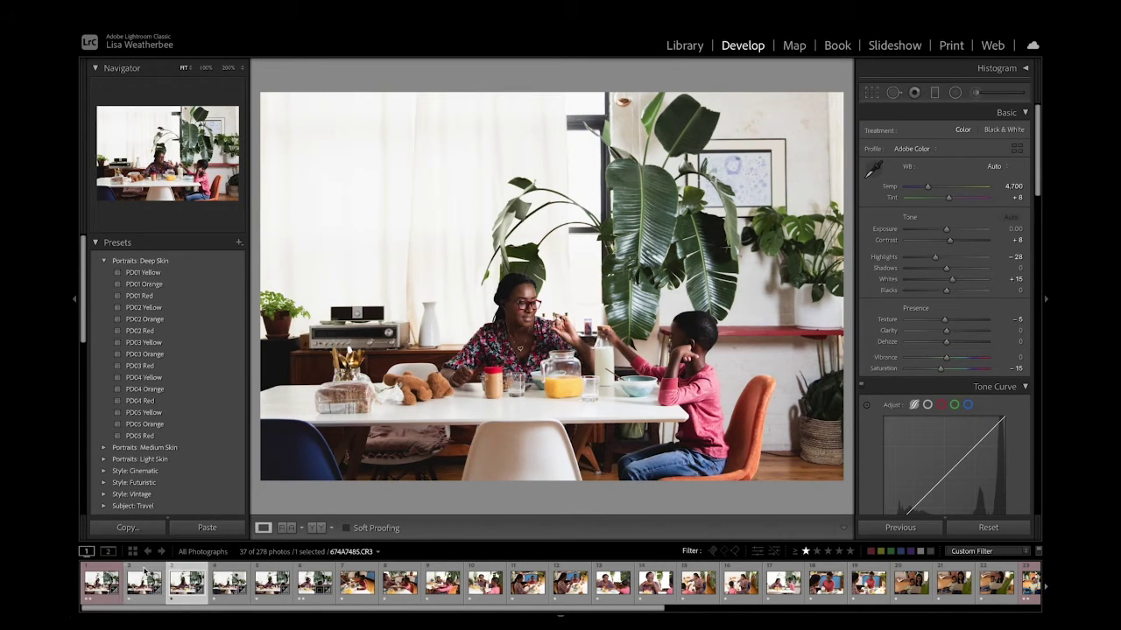
key(Right)
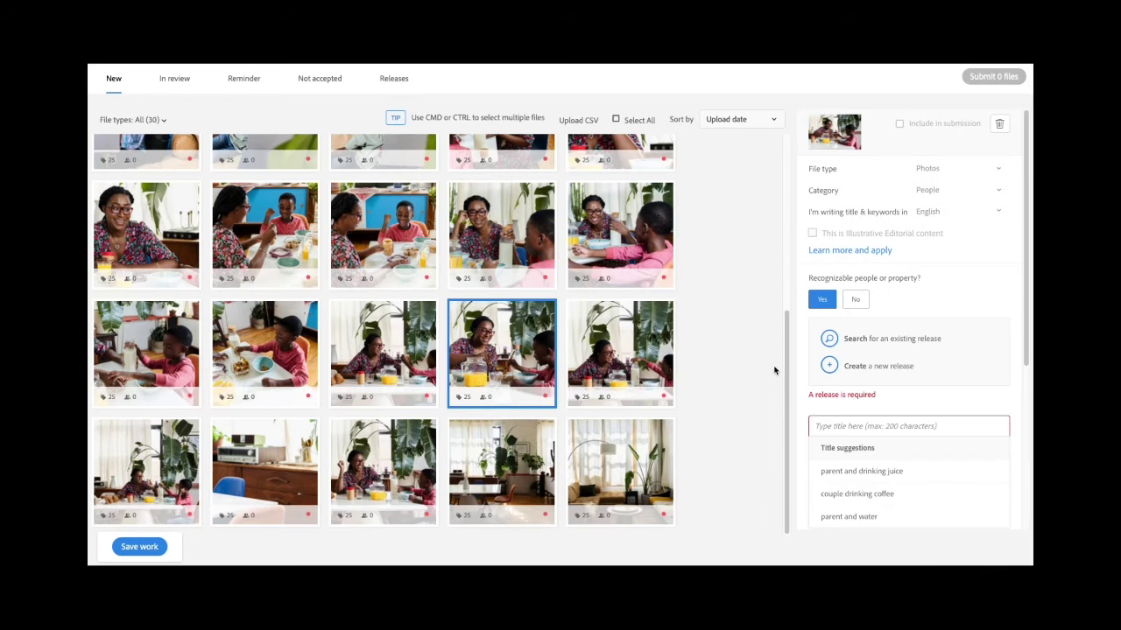
Step: Title the photo 'Smiling mother and son eating breakfast together' and add keywords mother, son, breakfast
text(Smilin)
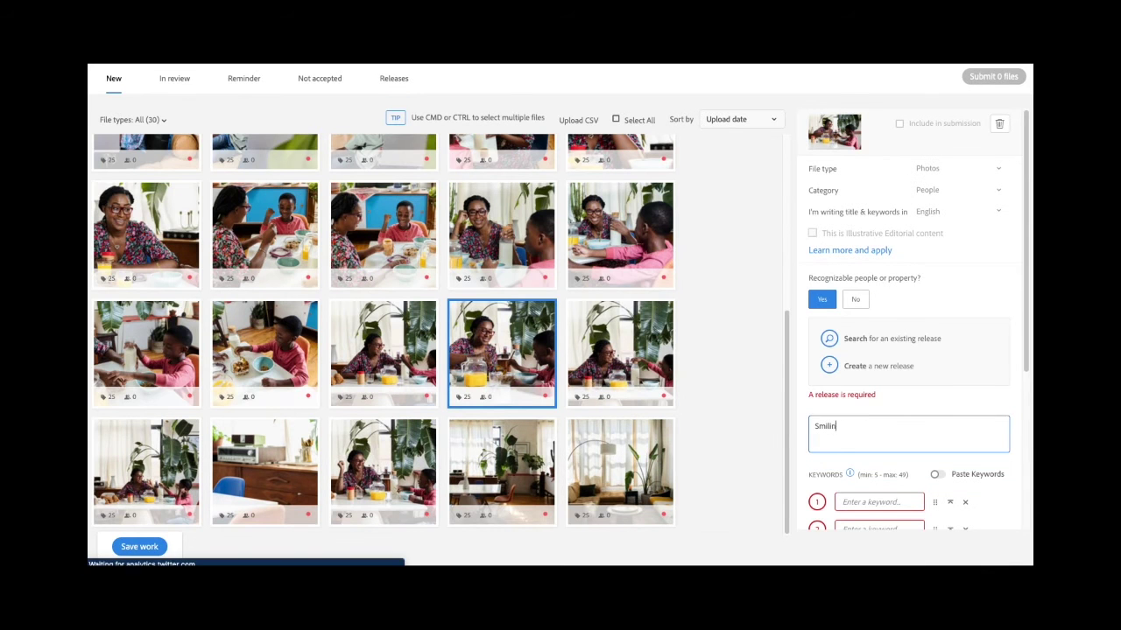
text(g mother and son eating breakfast together)
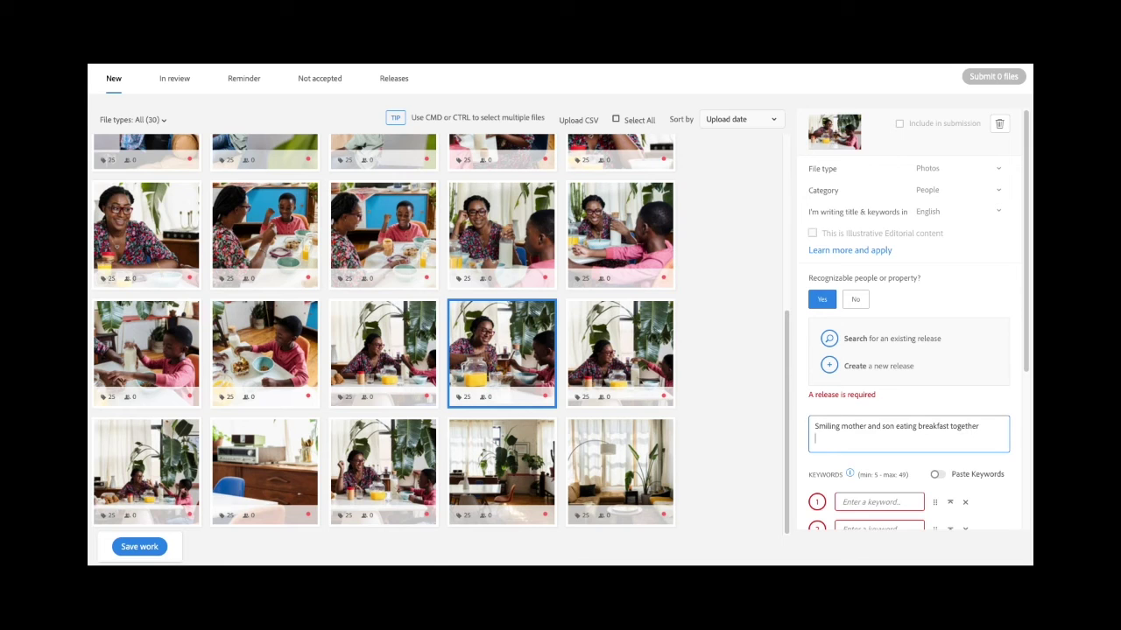
key(Tab)
text(mother)
key(Return)
text(son)
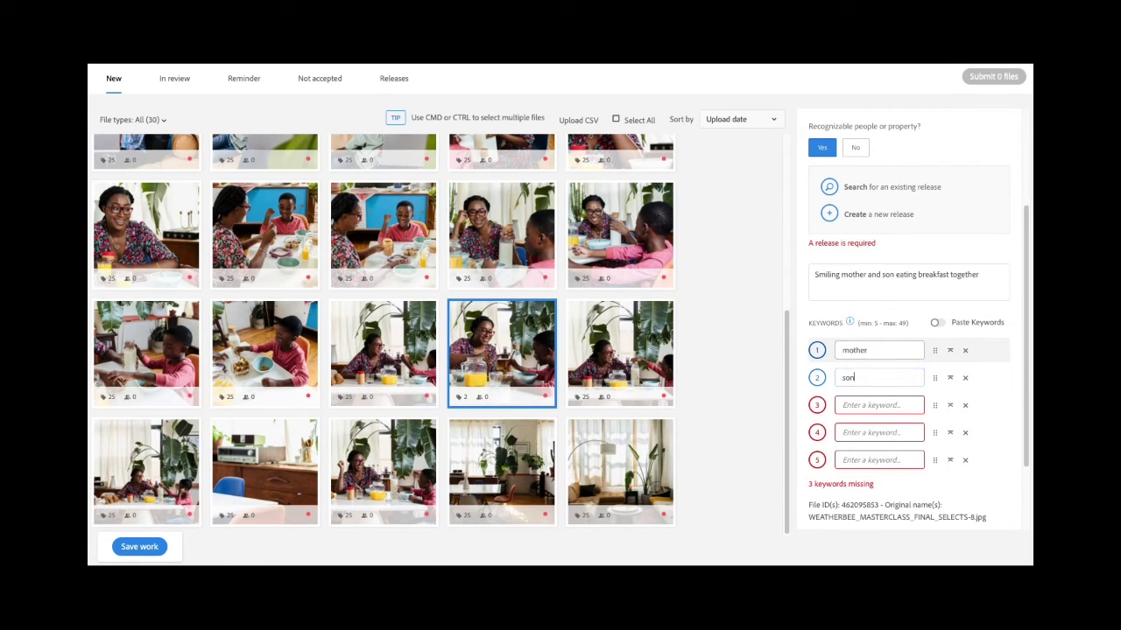
key(Return)
text(breakfast)
key(Return)
Step: Add the keywords eat, smile, family, home, woman and boy
text(eas)
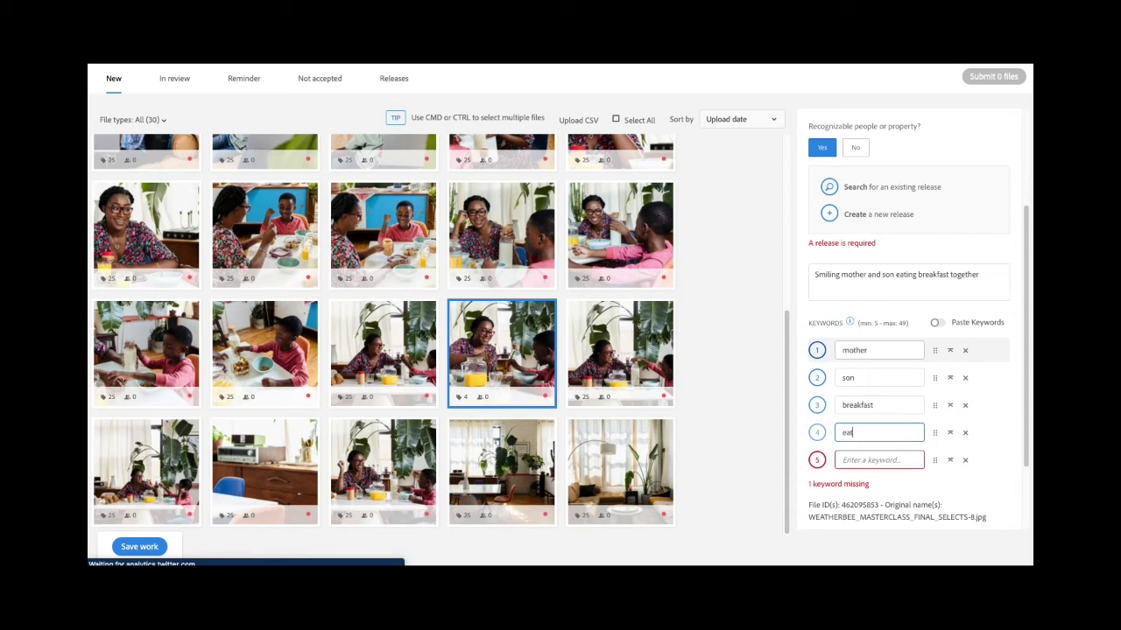
key(Return)
text(smile)
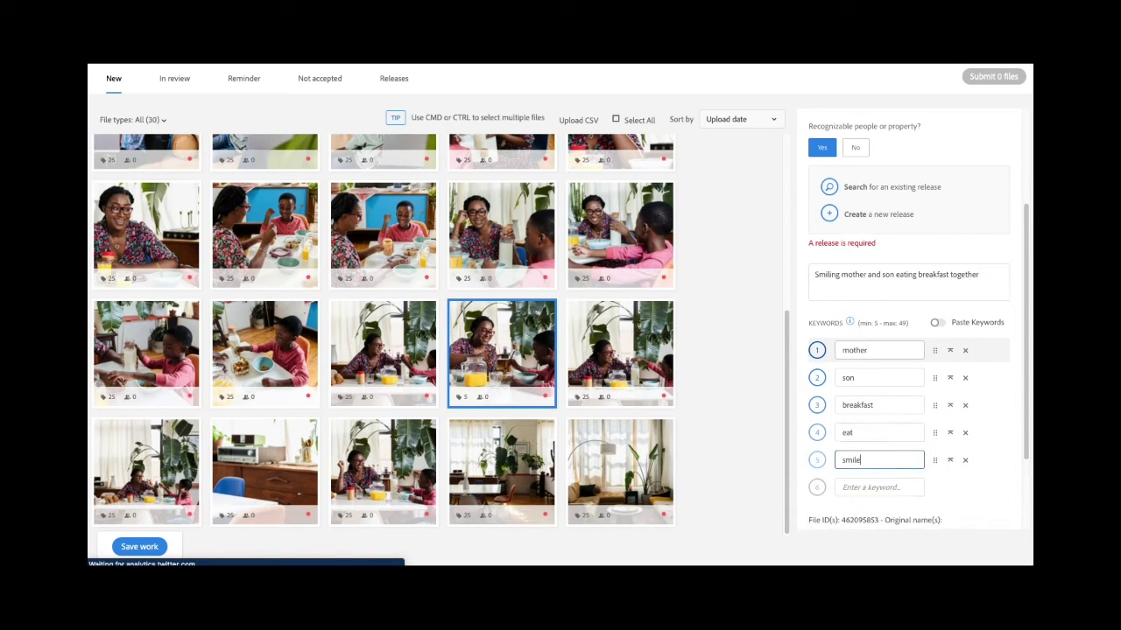
key(Return)
text(fami)
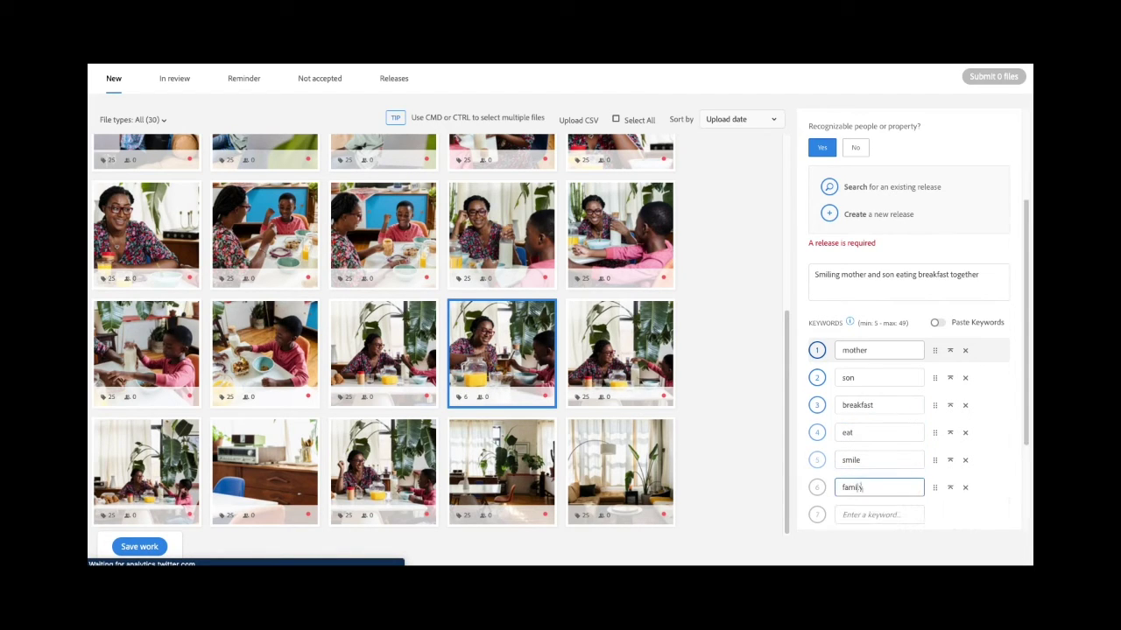
text(ly)
key(Return)
text(home)
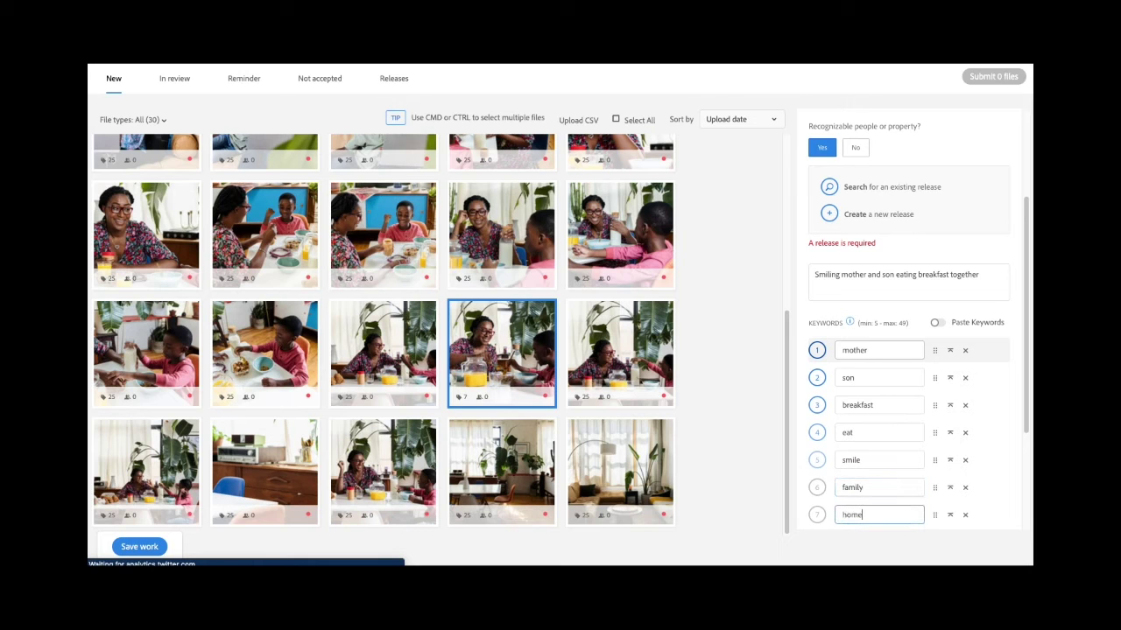
key(Return)
text(woman)
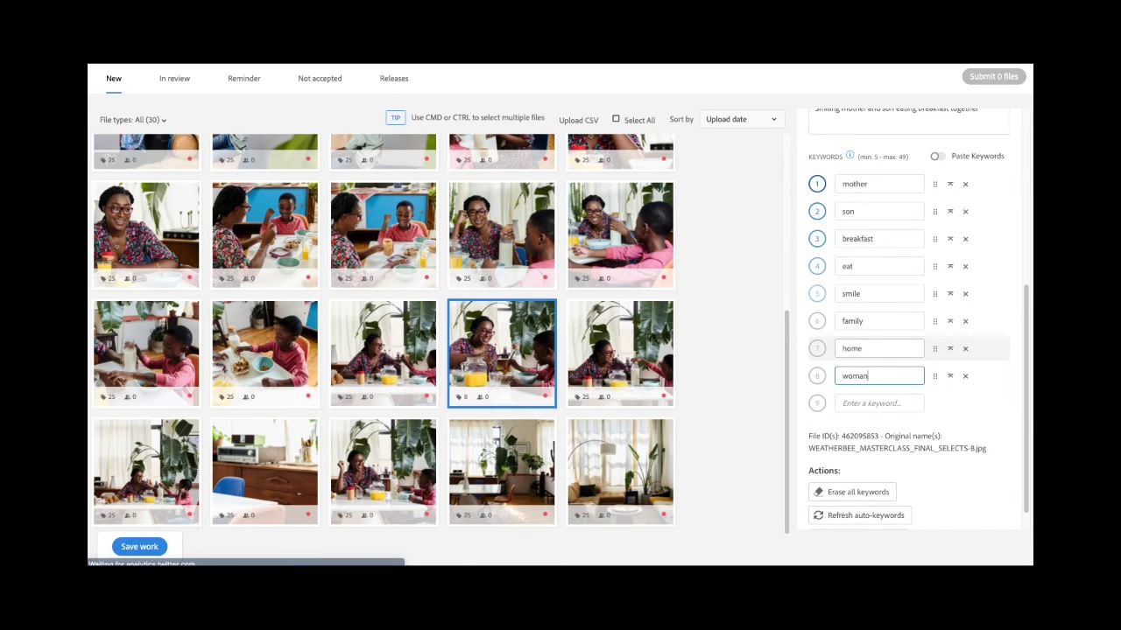
key(Return)
text(b)
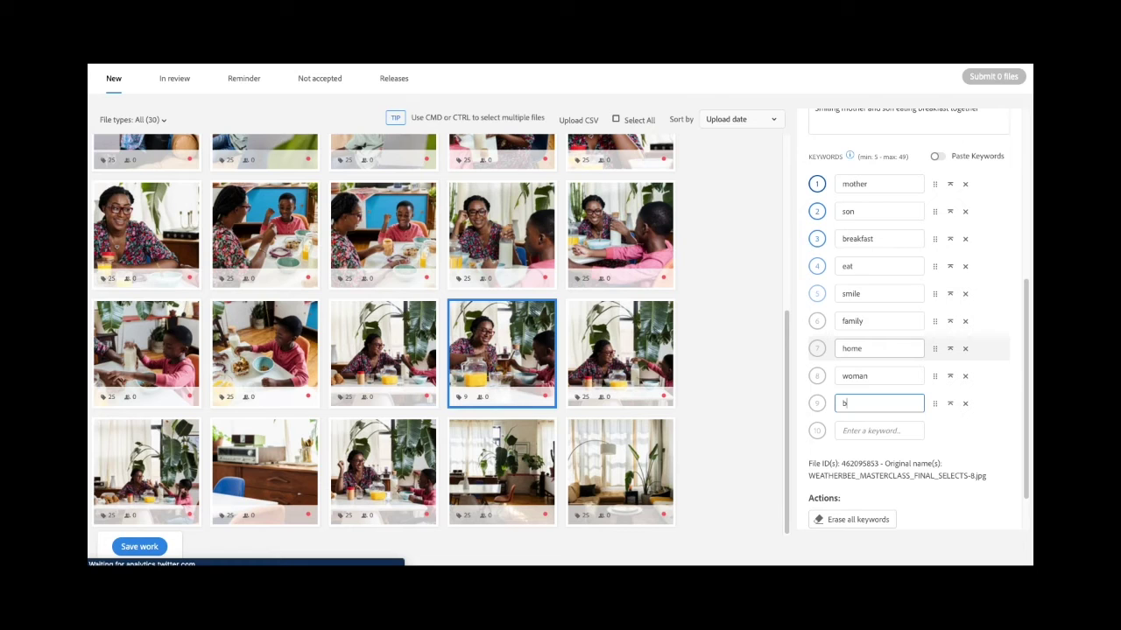
text(oy)
key(Return)
text(ad)
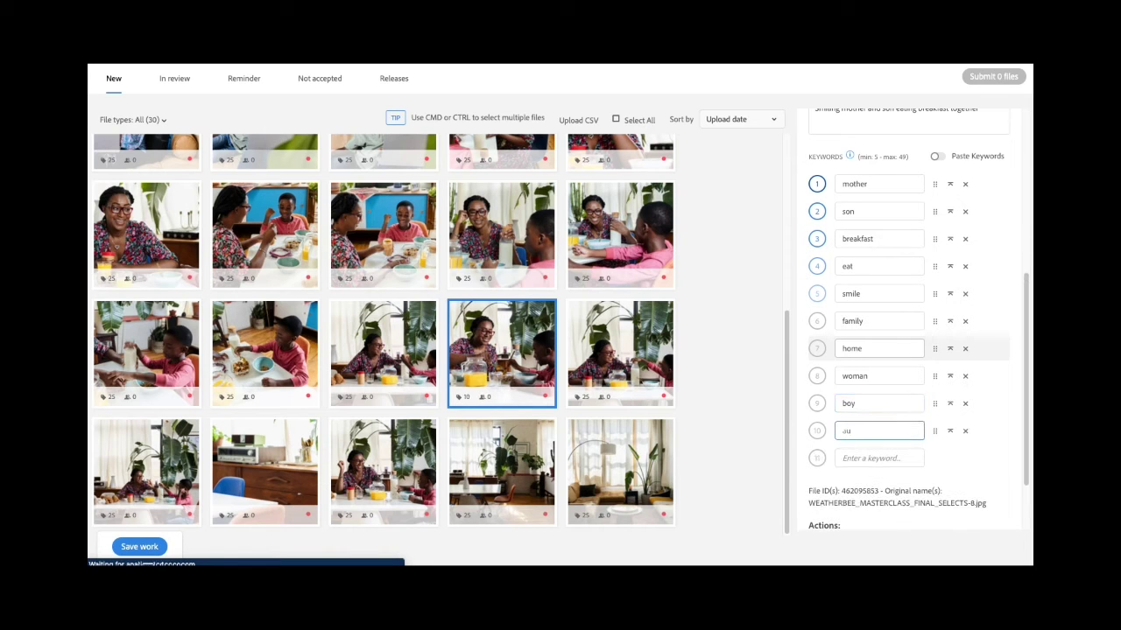